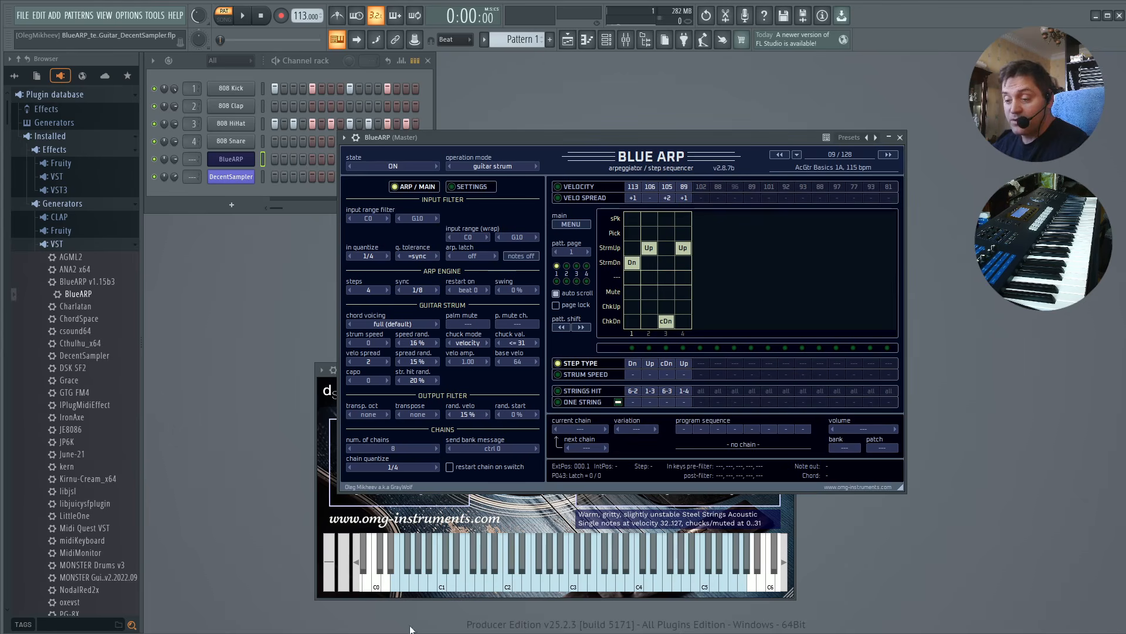
Resize the BlueARP window larger, to about 201% scaling.
key(alt+Tab)
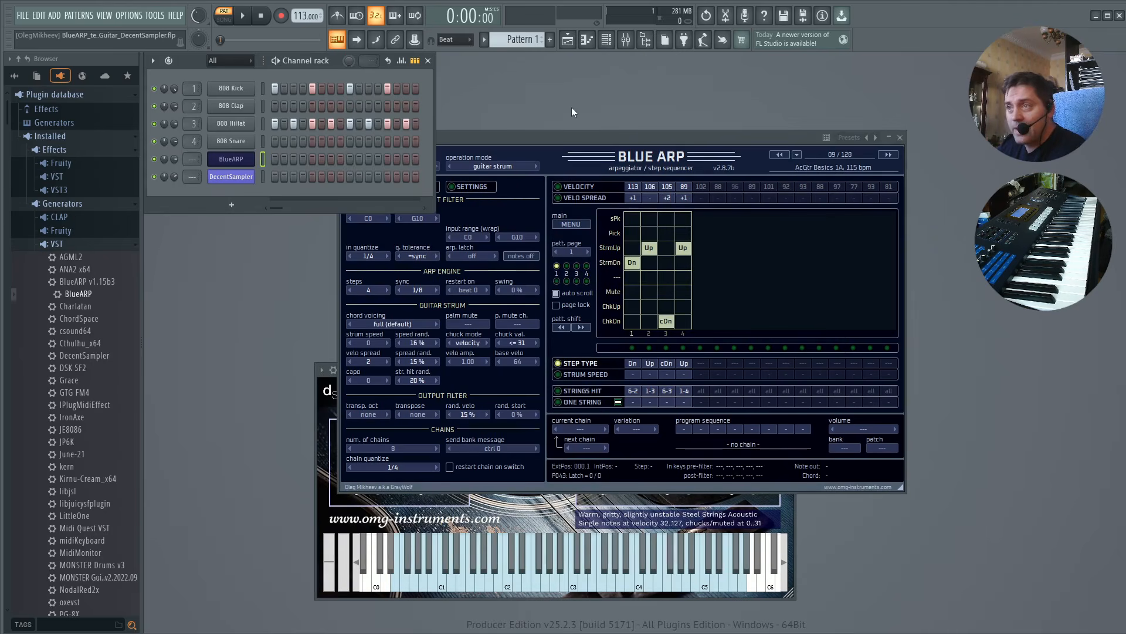
click(546, 139)
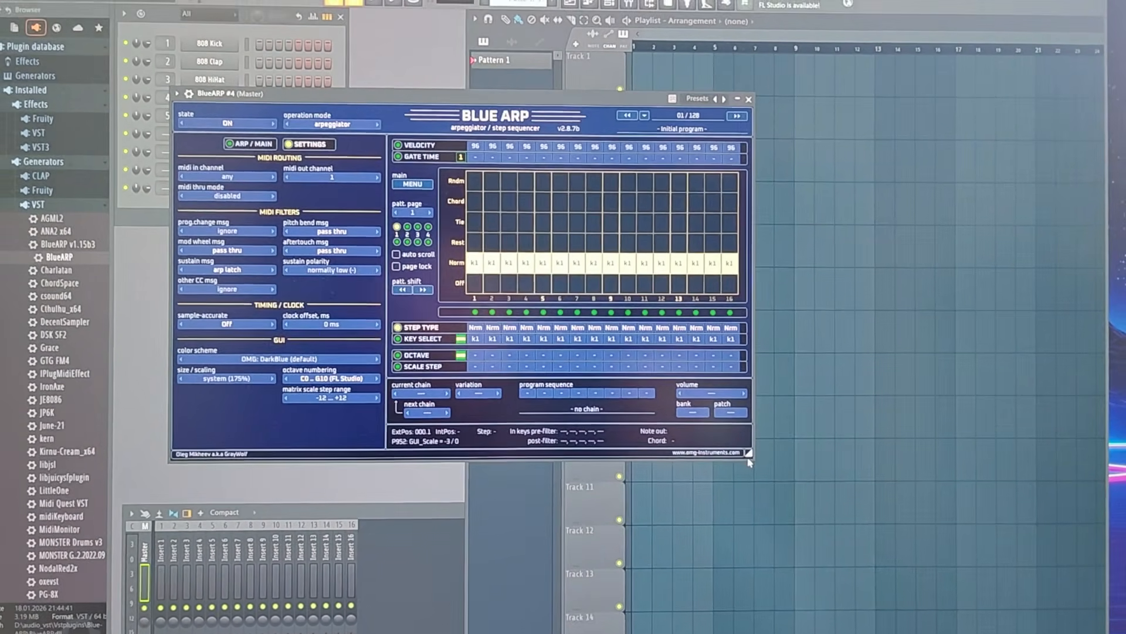
drag(749, 463, 967, 503)
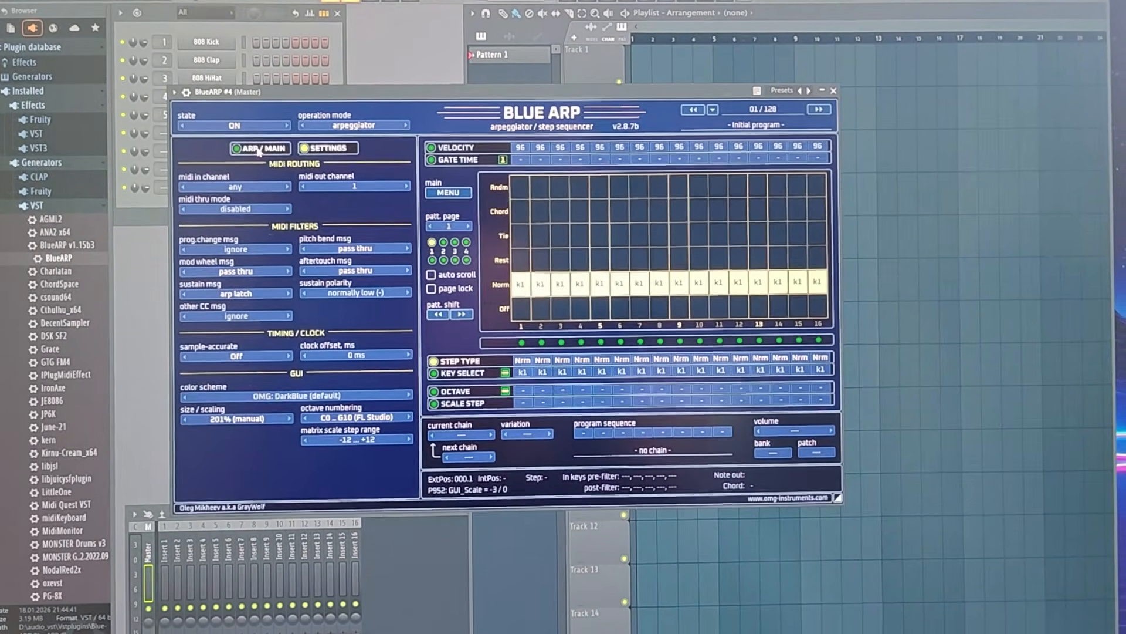
Open BlueARP's Settings page and shrink the window to about 185% scaling.
click(259, 150)
click(332, 149)
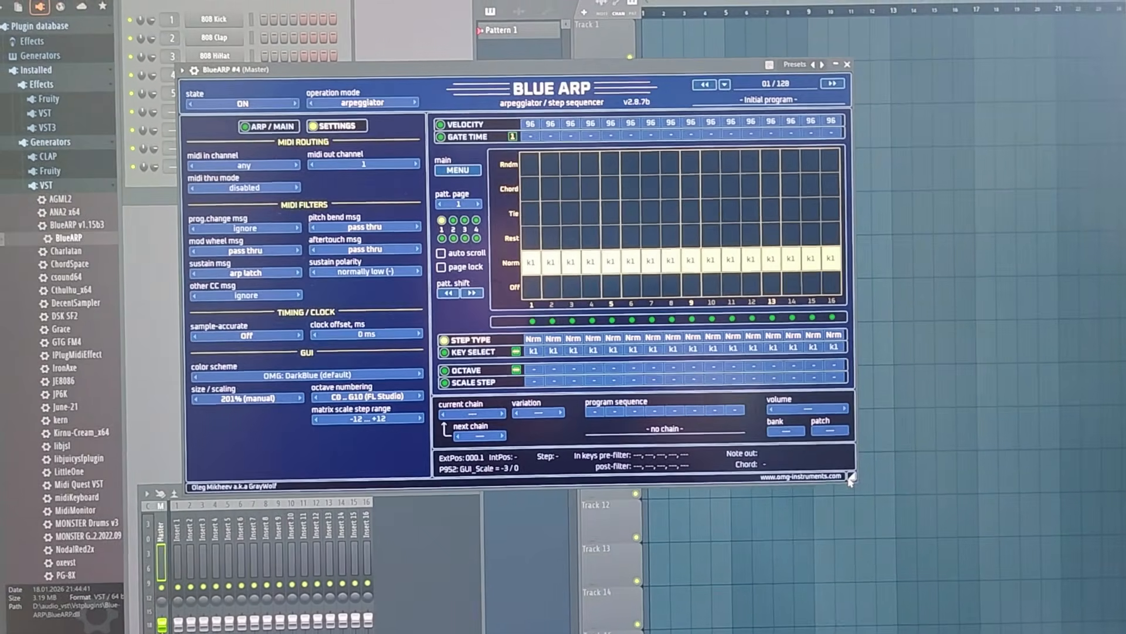
drag(850, 479, 700, 432)
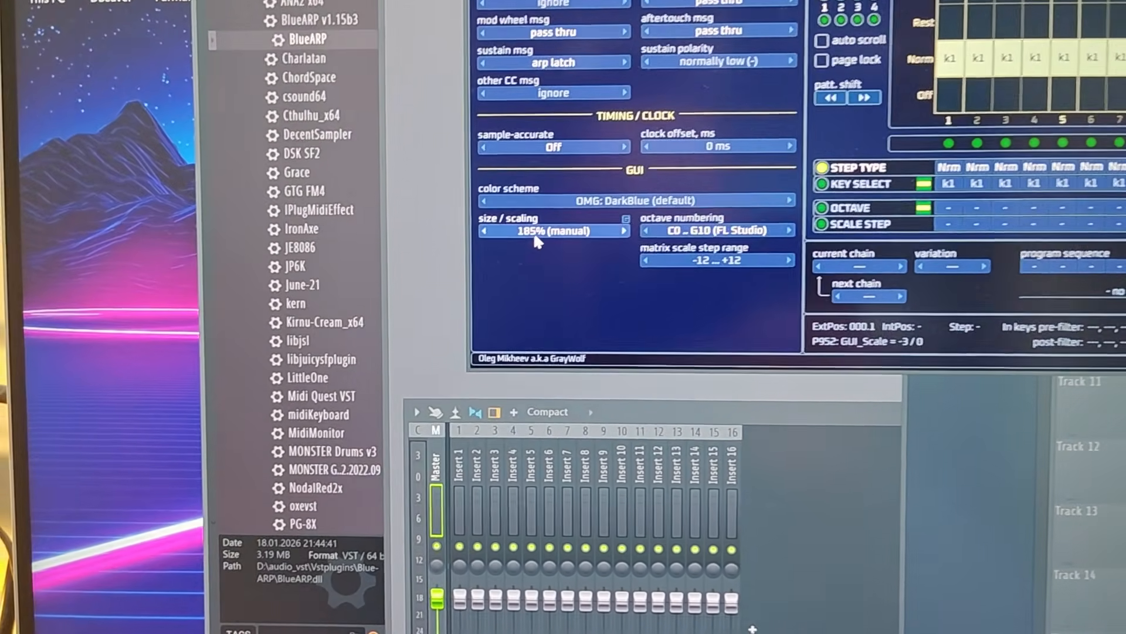
Set the GUI size / scaling option to system.
click(269, 348)
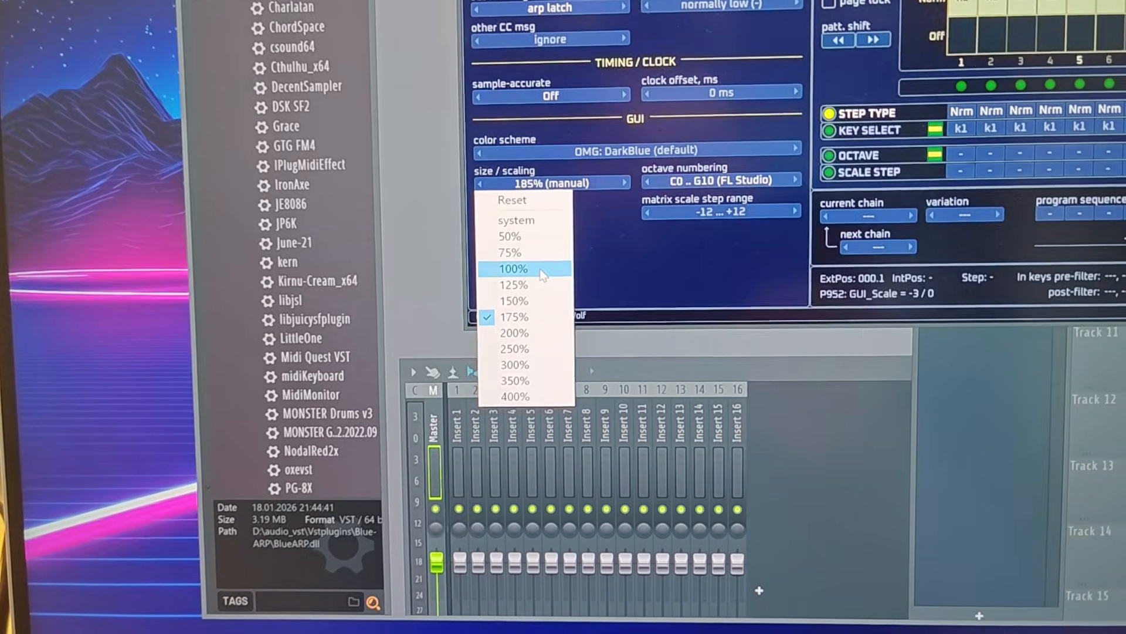
click(519, 295)
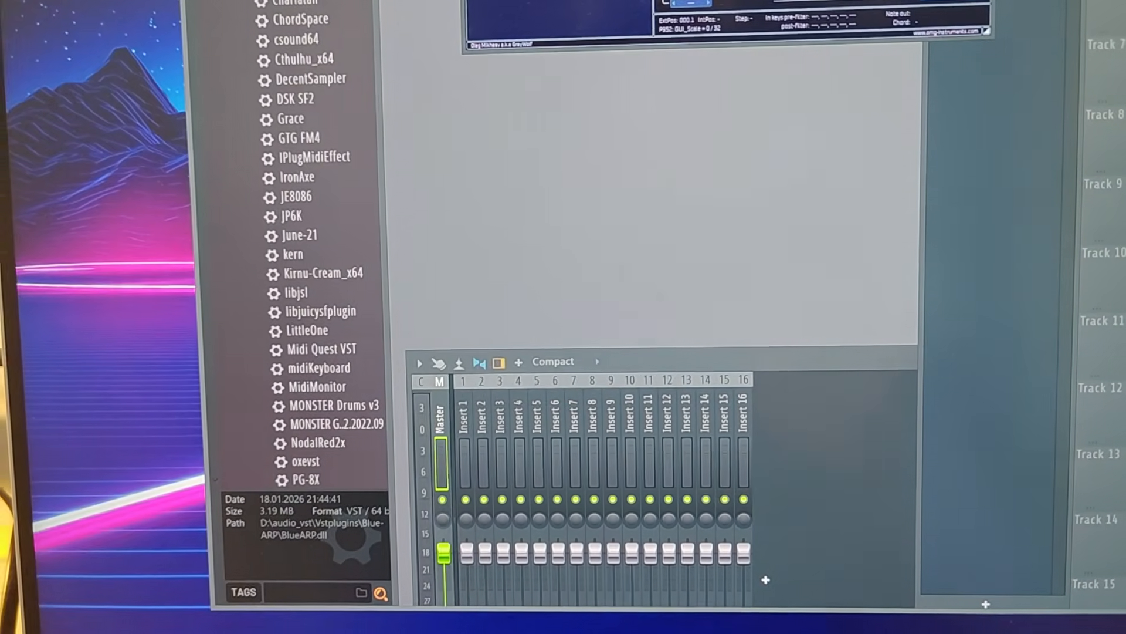
click(490, 2)
click(530, 160)
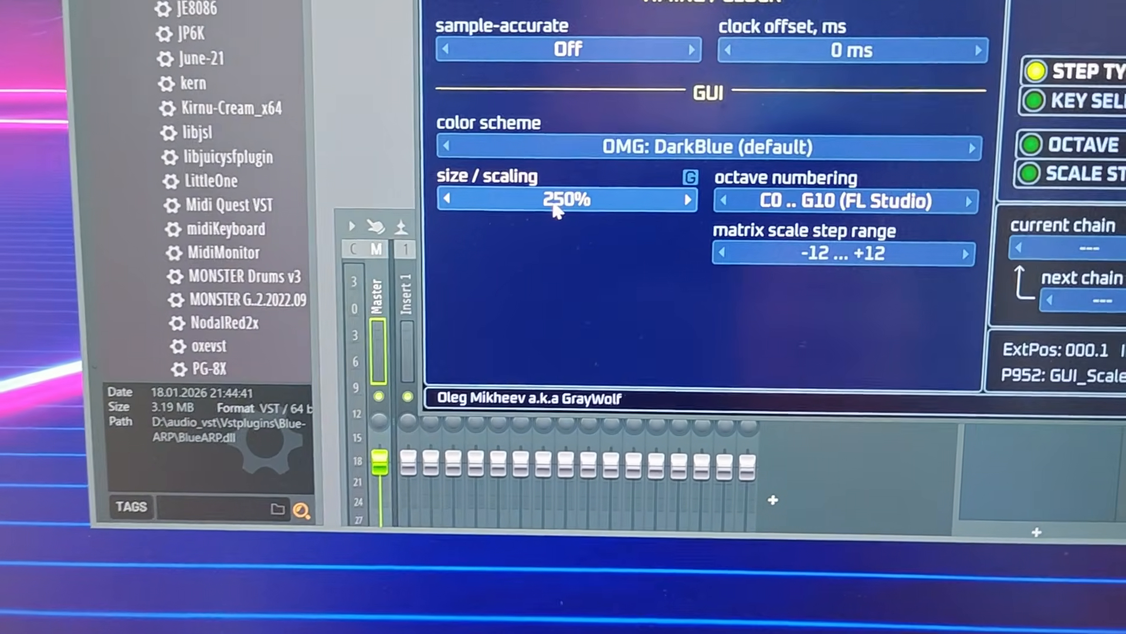
click(555, 202)
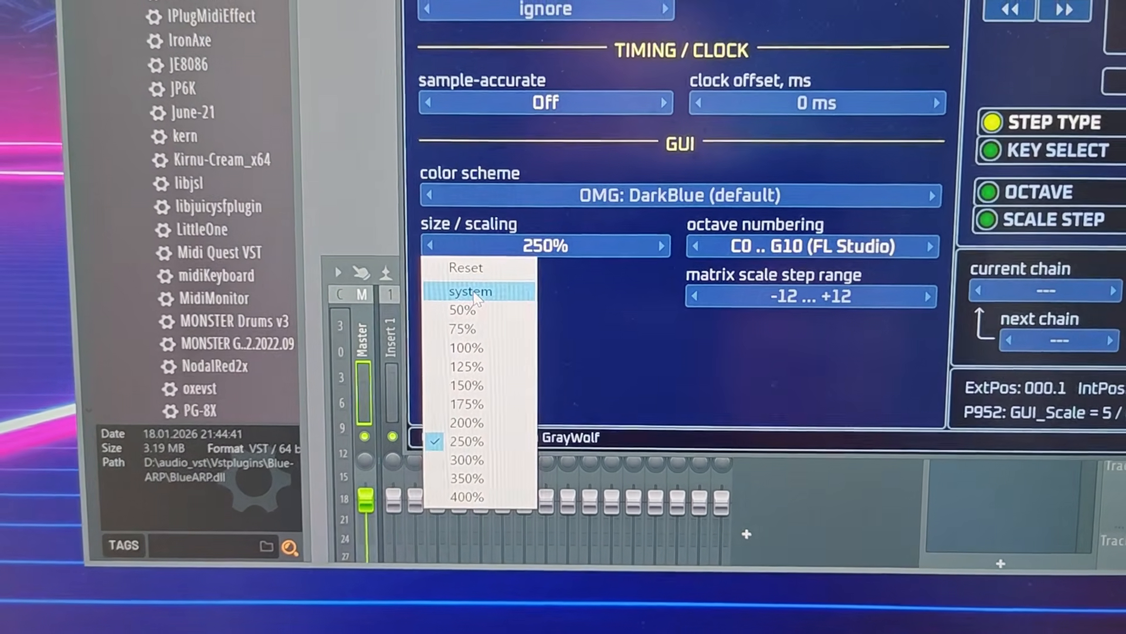
click(473, 292)
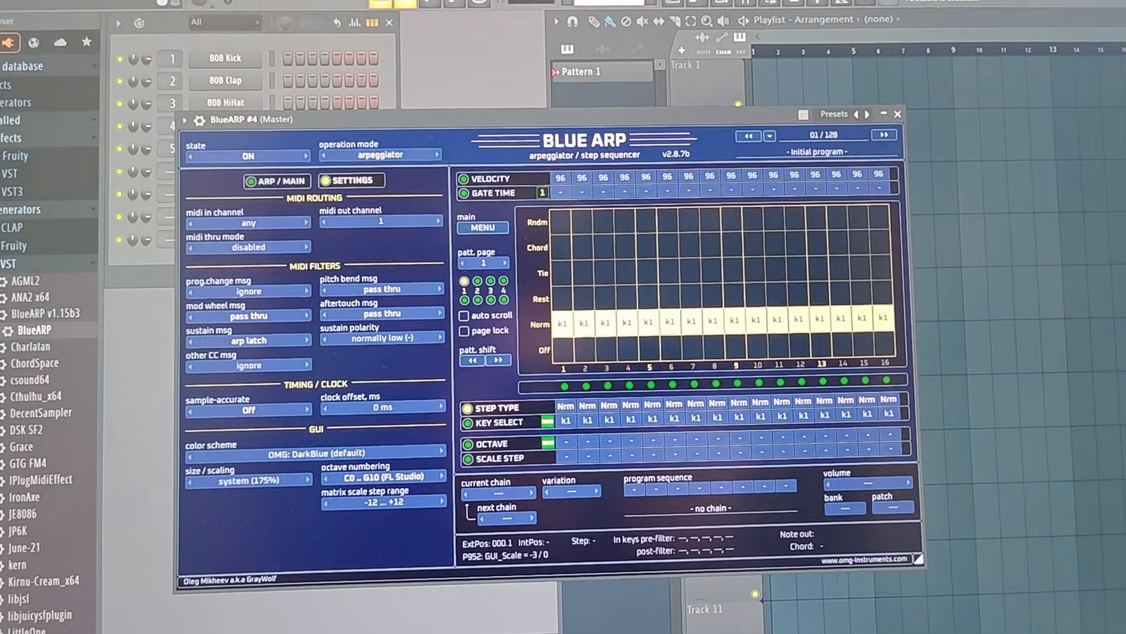
Set the sample-accurate option to Off in the REAPER BlueARP instance.
right_click(1, 368)
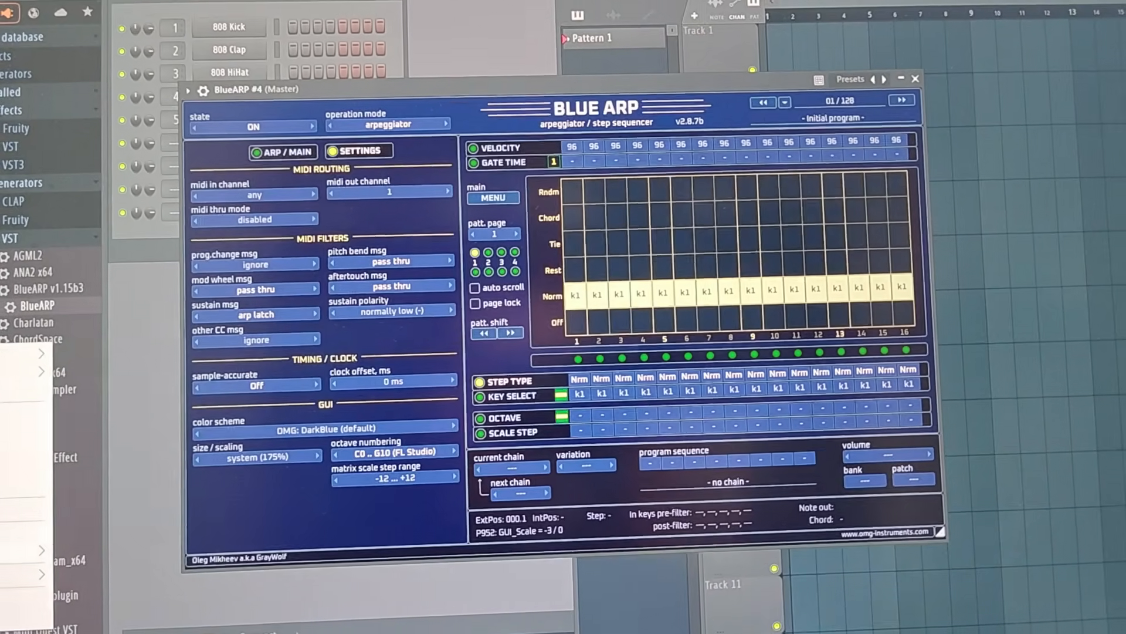
click(26, 599)
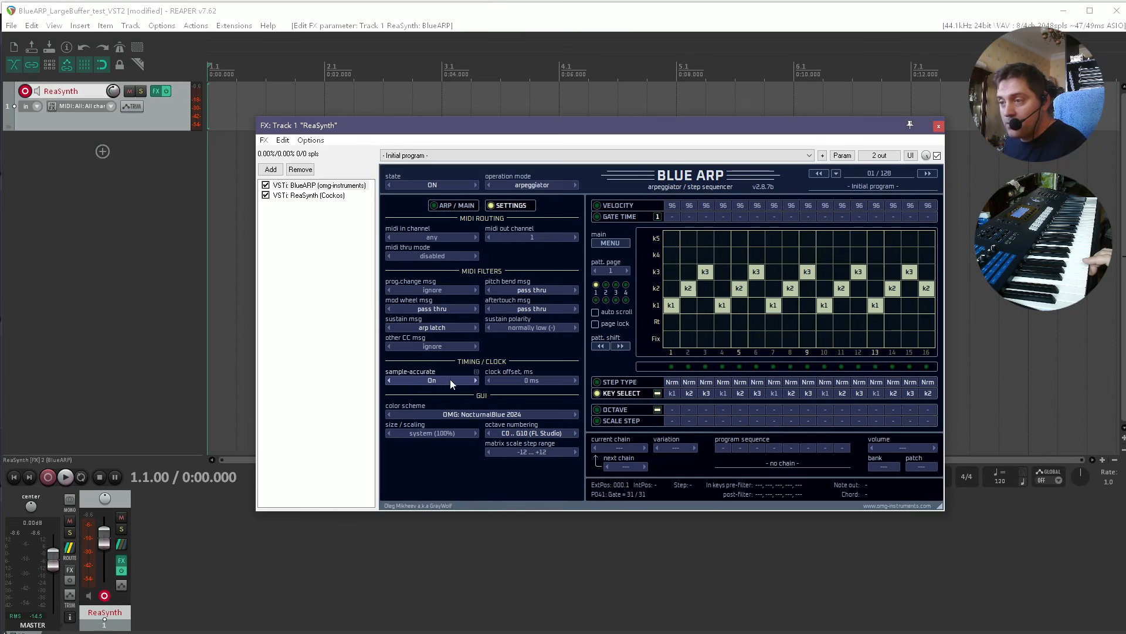
click(388, 381)
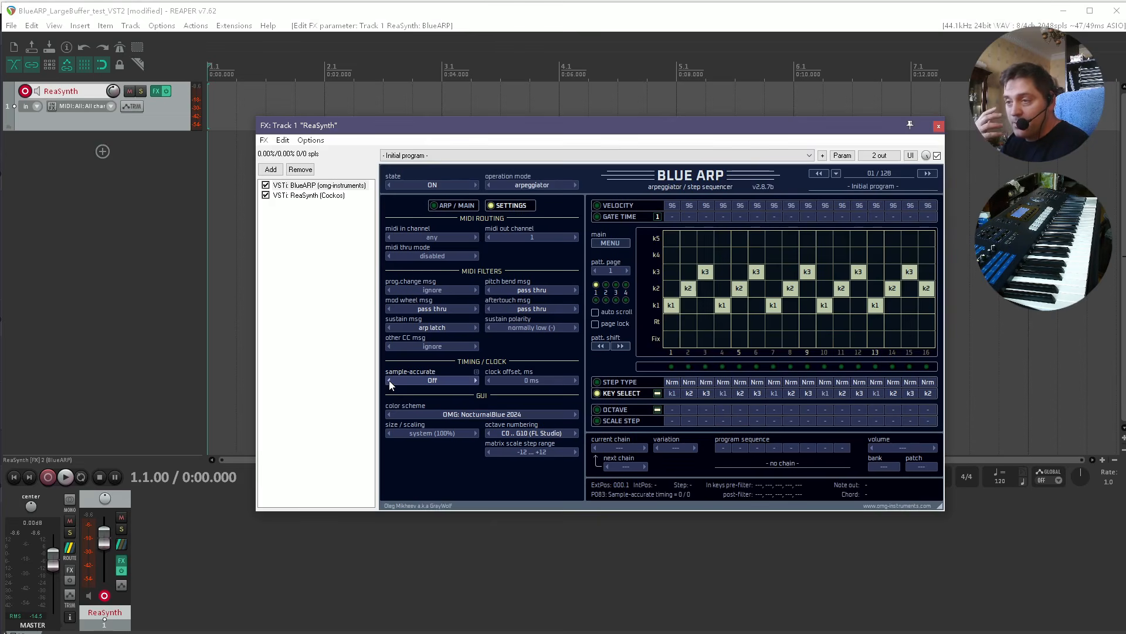
Check the audio device block size in REAPER's preferences and close them.
click(162, 25)
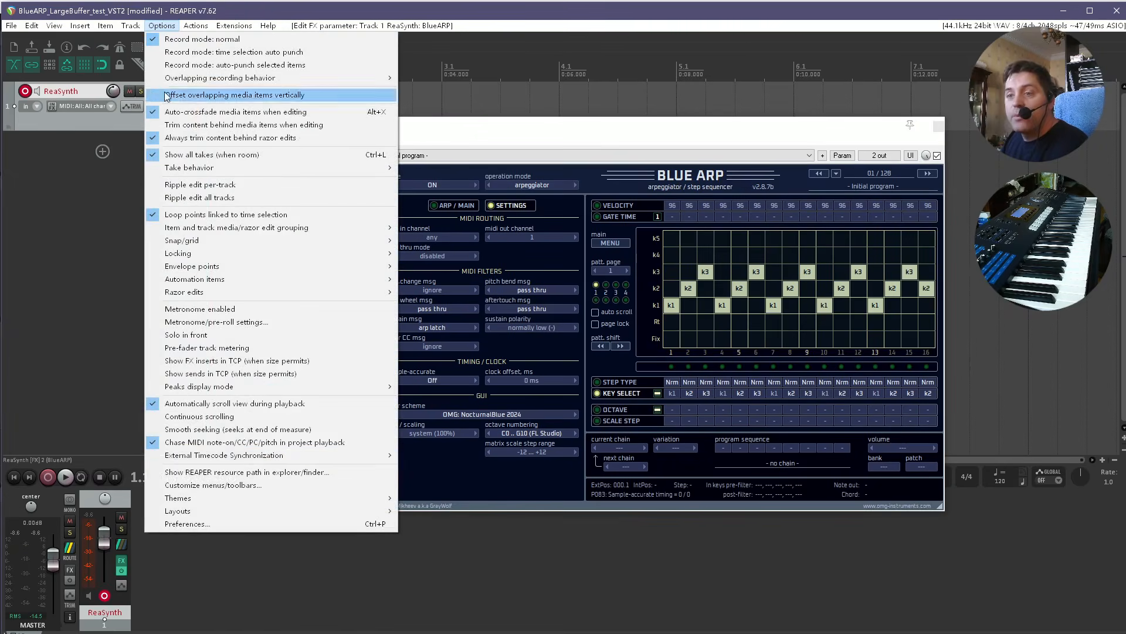
click(248, 523)
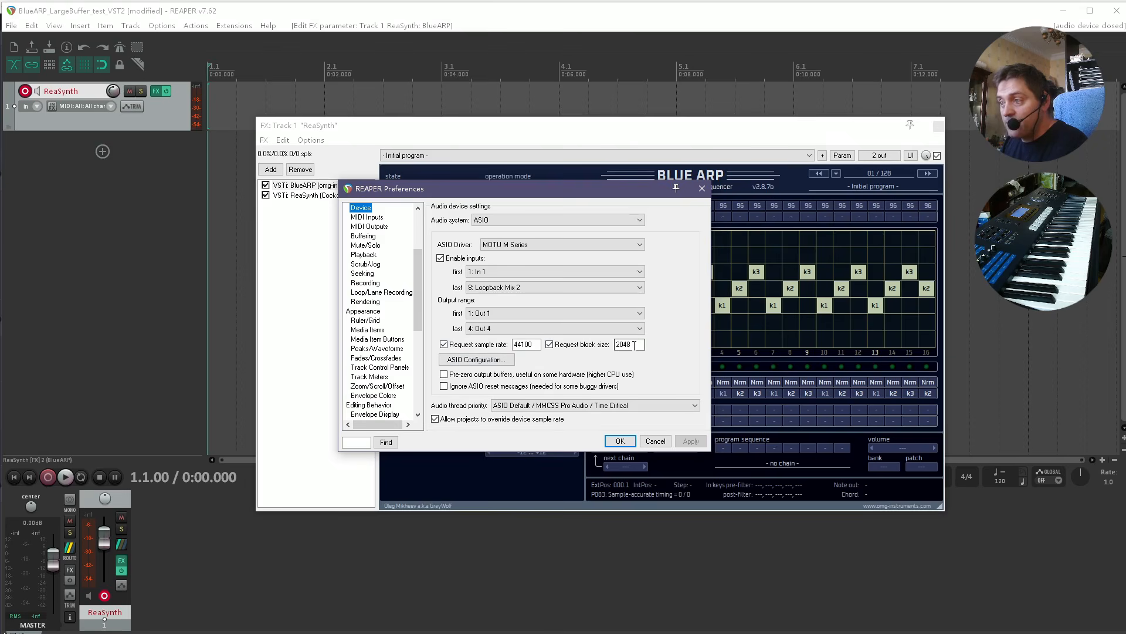
click(620, 440)
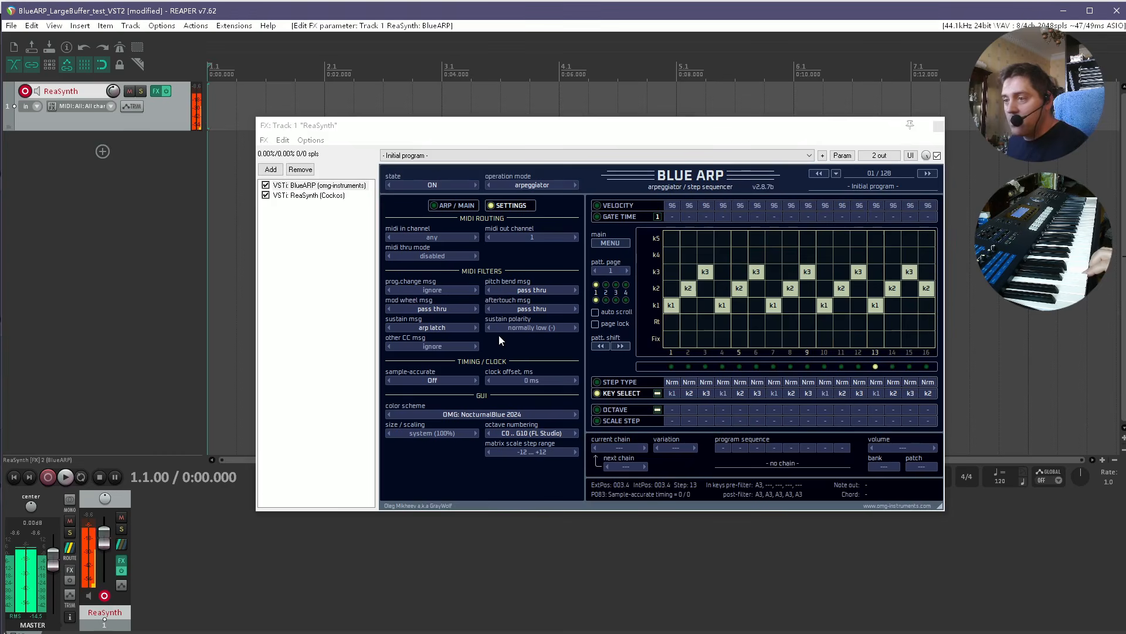
Turn sample-accurate On and switch to the ARP / MAIN page.
click(474, 380)
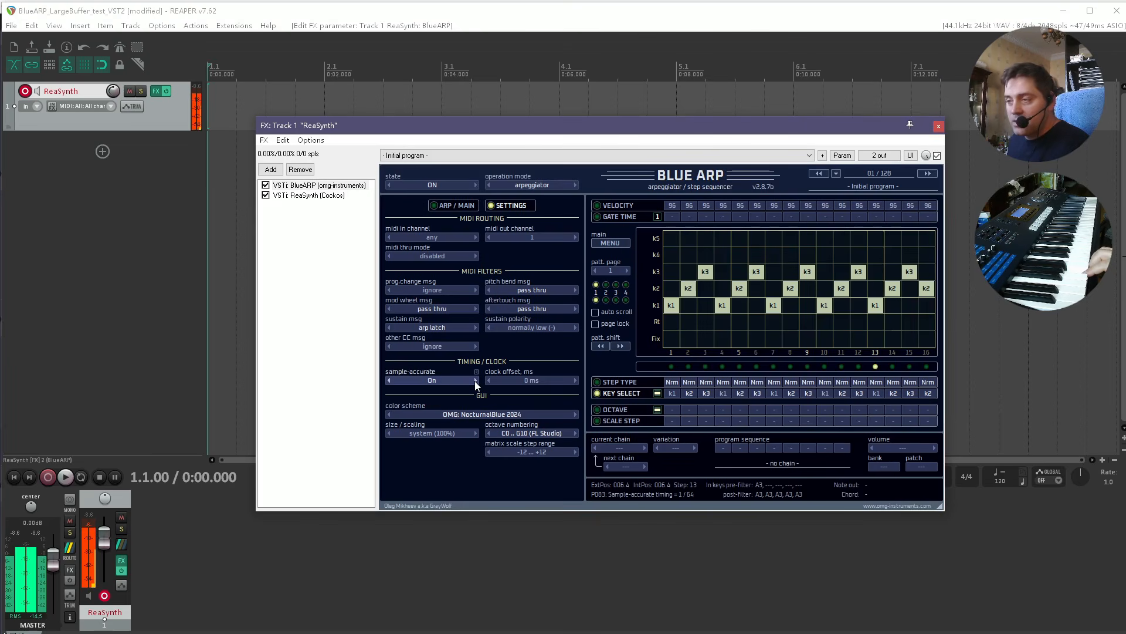
click(463, 205)
Set the gate time to 33% and return to the Settings page.
drag(414, 348, 427, 446)
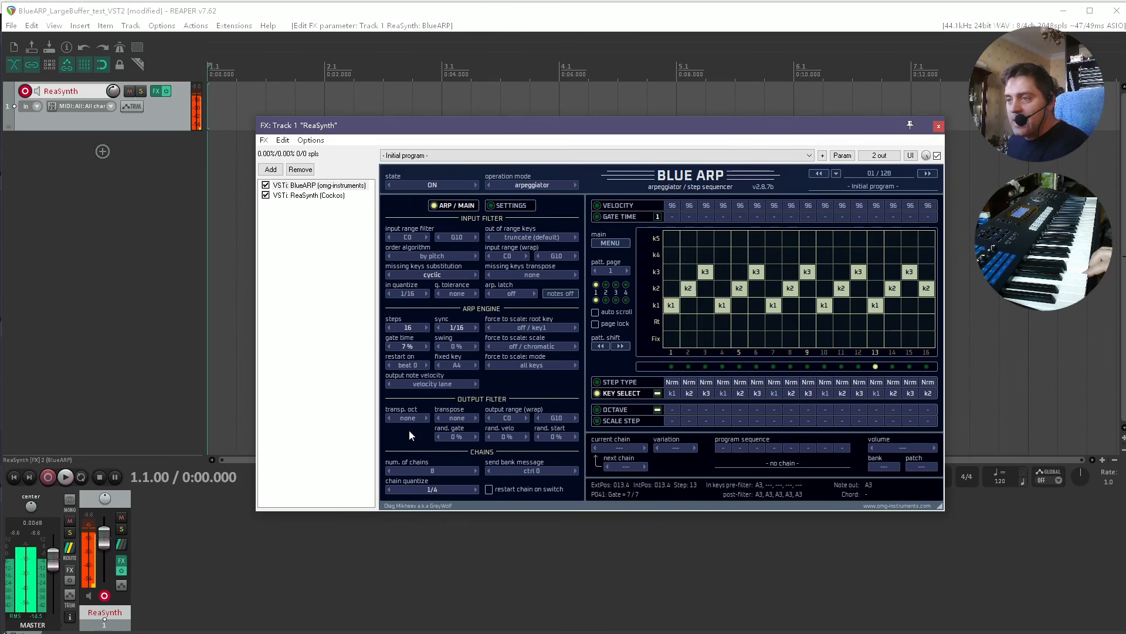
drag(407, 348, 410, 280)
drag(414, 351, 410, 319)
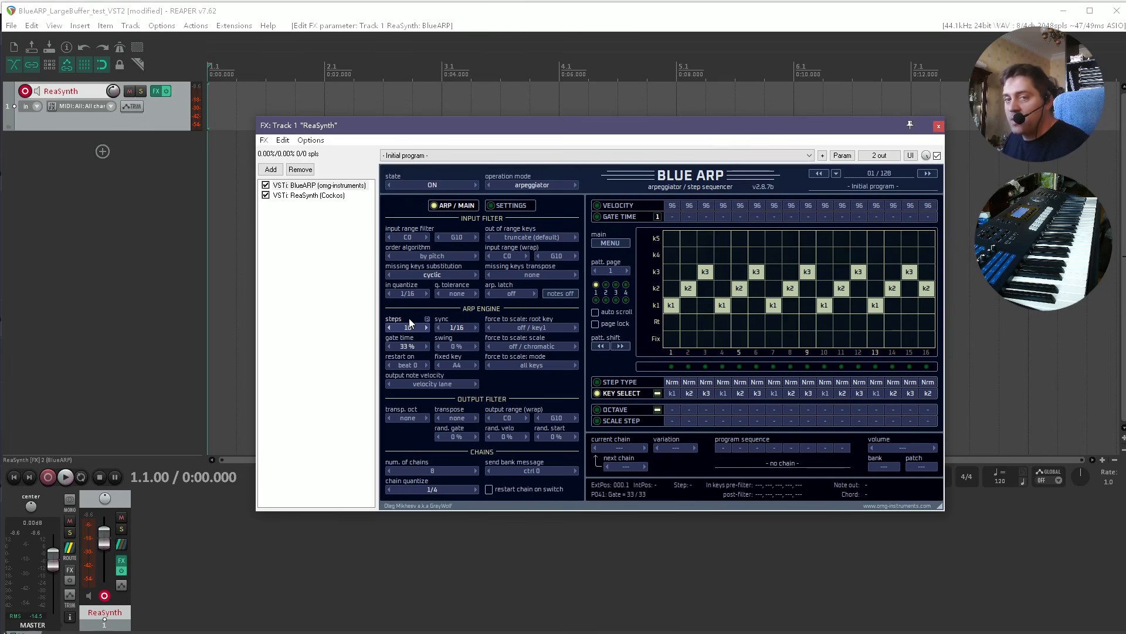
click(509, 205)
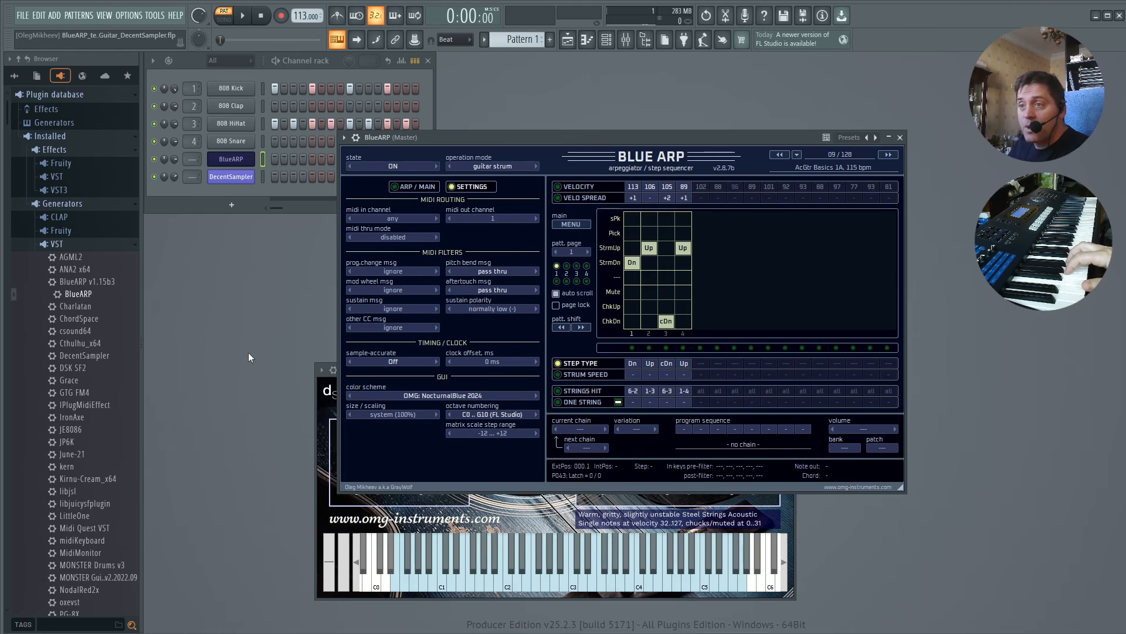
While playing the FL Studio project, set BlueARP's clock offset to -5 ms.
click(243, 16)
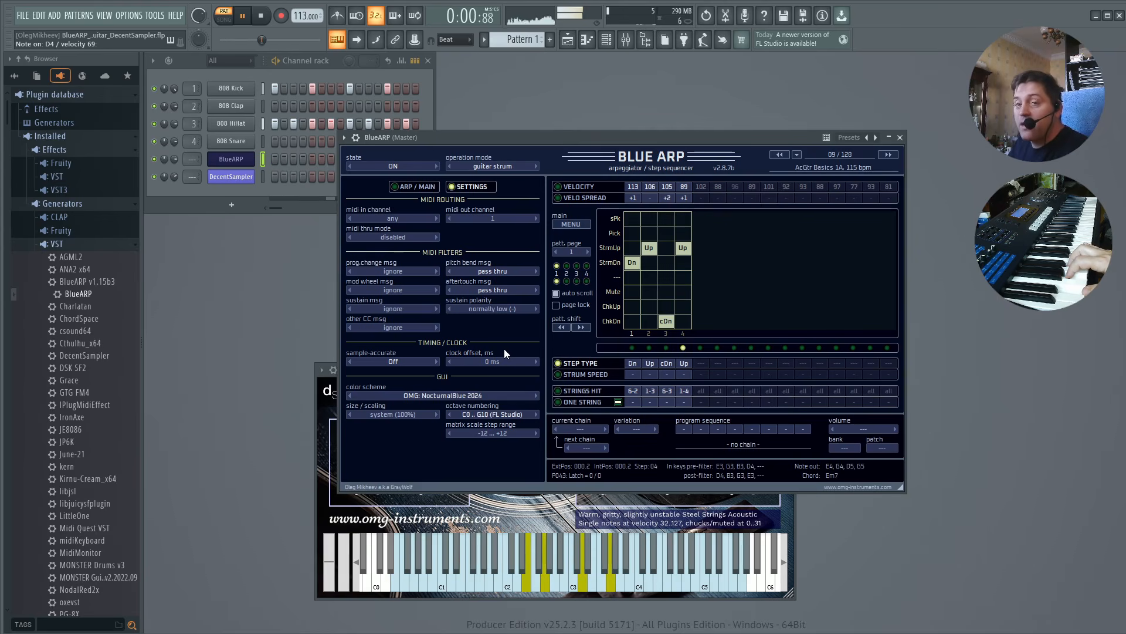
drag(483, 360, 497, 218)
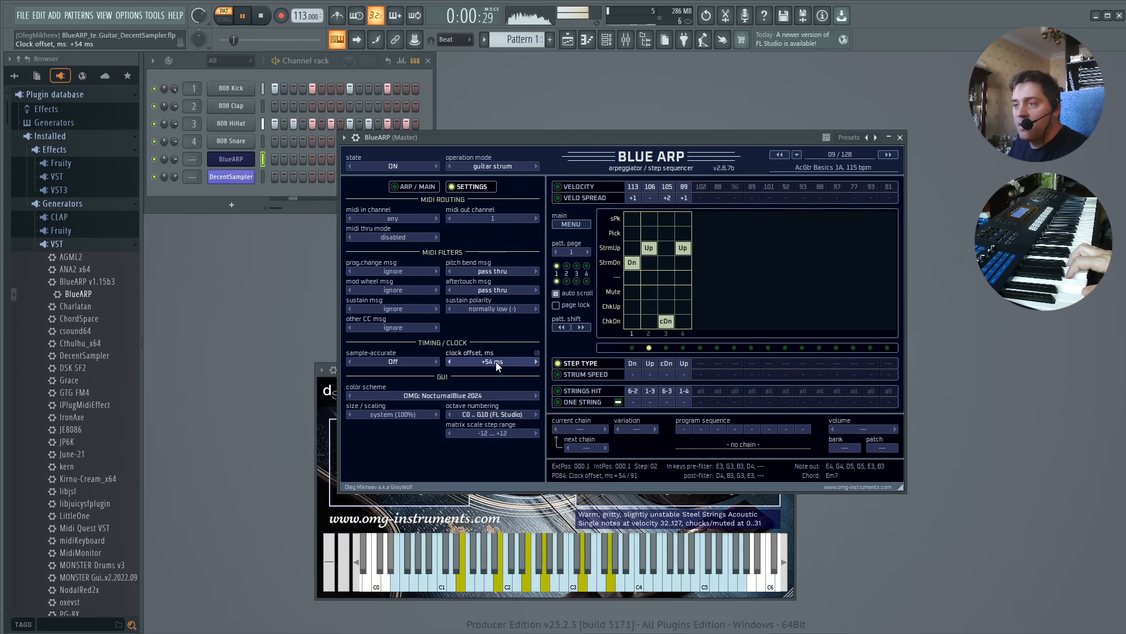
drag(496, 361, 507, 520)
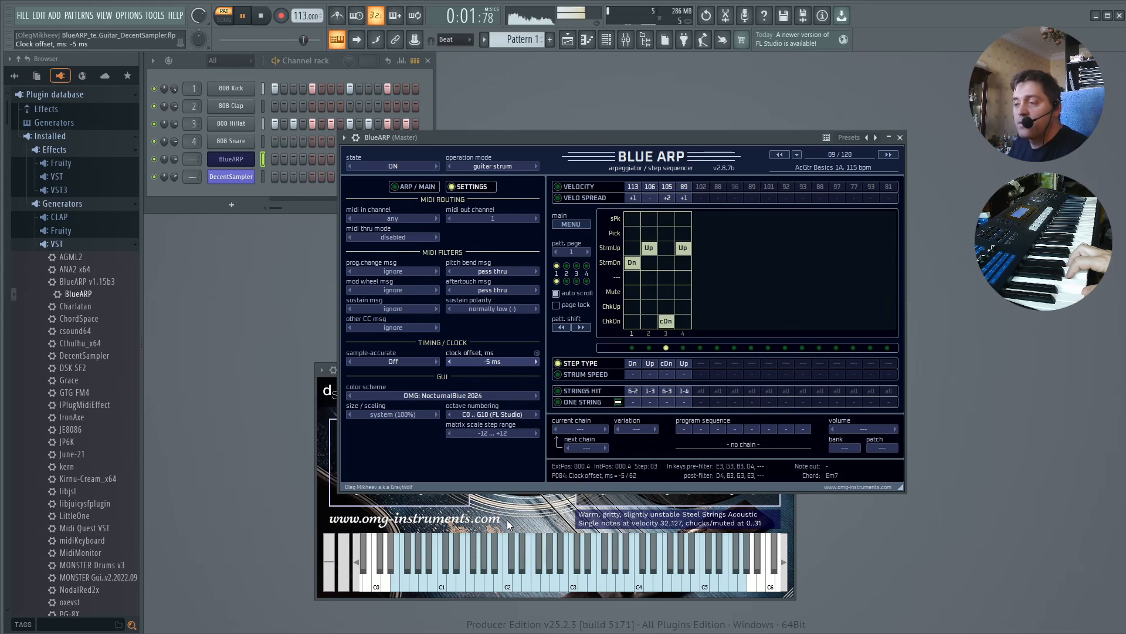
mouse_move(507, 520)
mouse_down()
mouse_move(520, 569)
mouse_move(516, 518)
mouse_up()
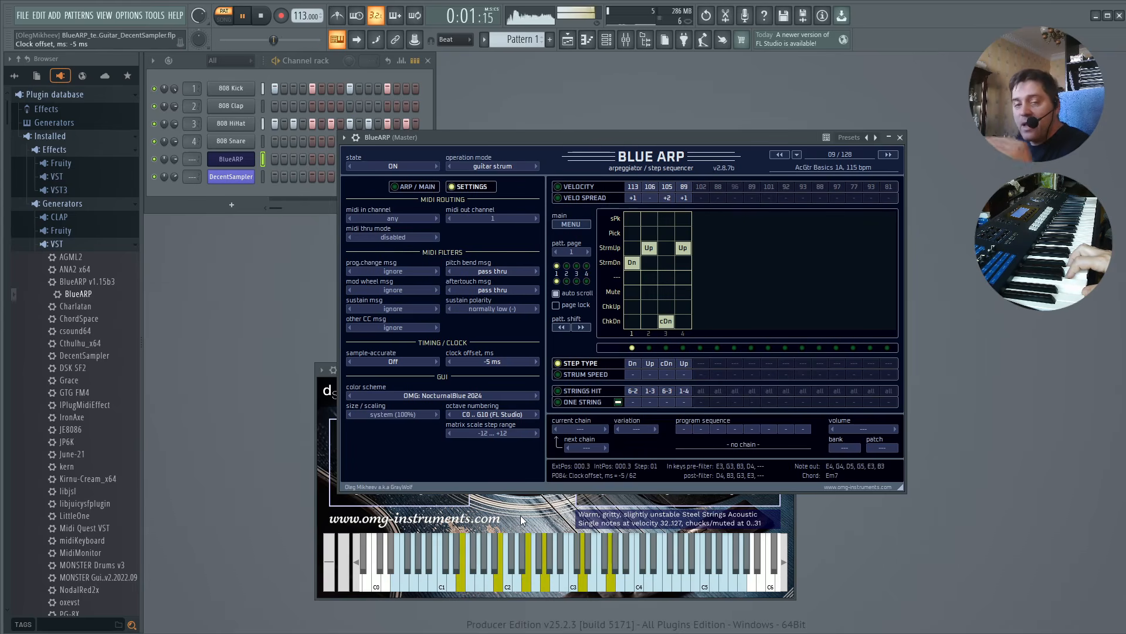
key(space)
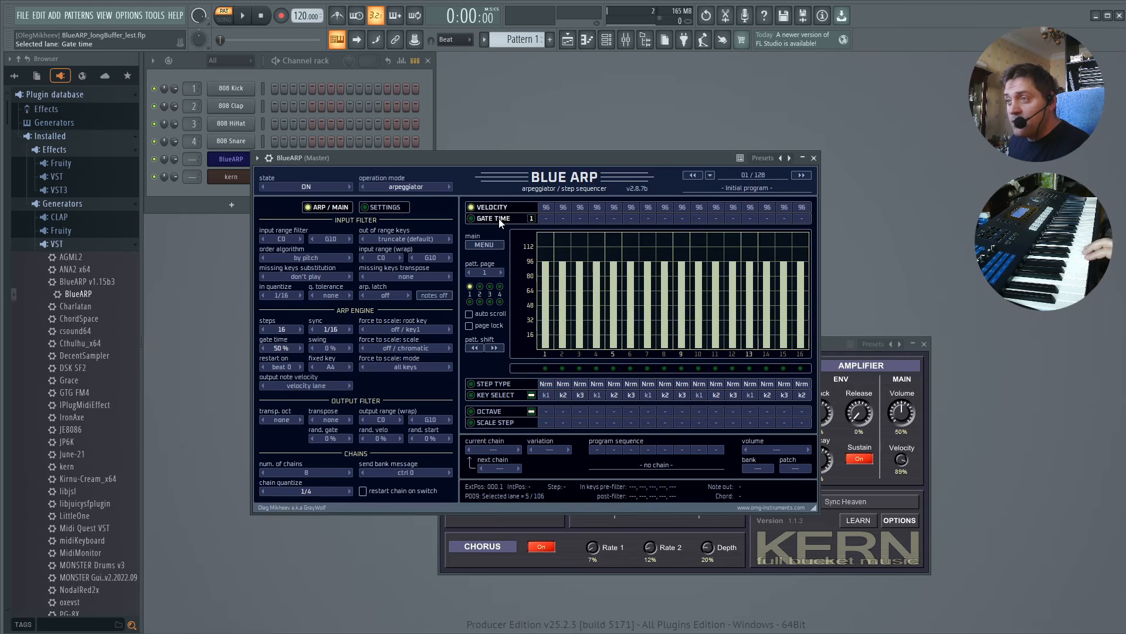
Switch between the Gate Time and Key Select lanes, ending on Gate Time.
click(500, 220)
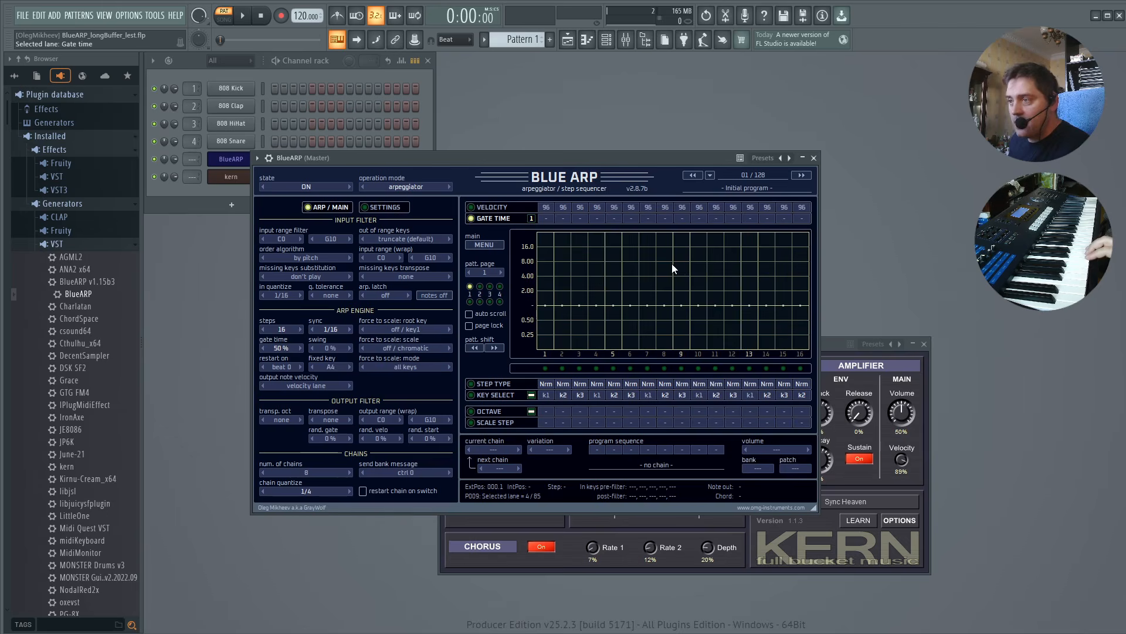
click(501, 396)
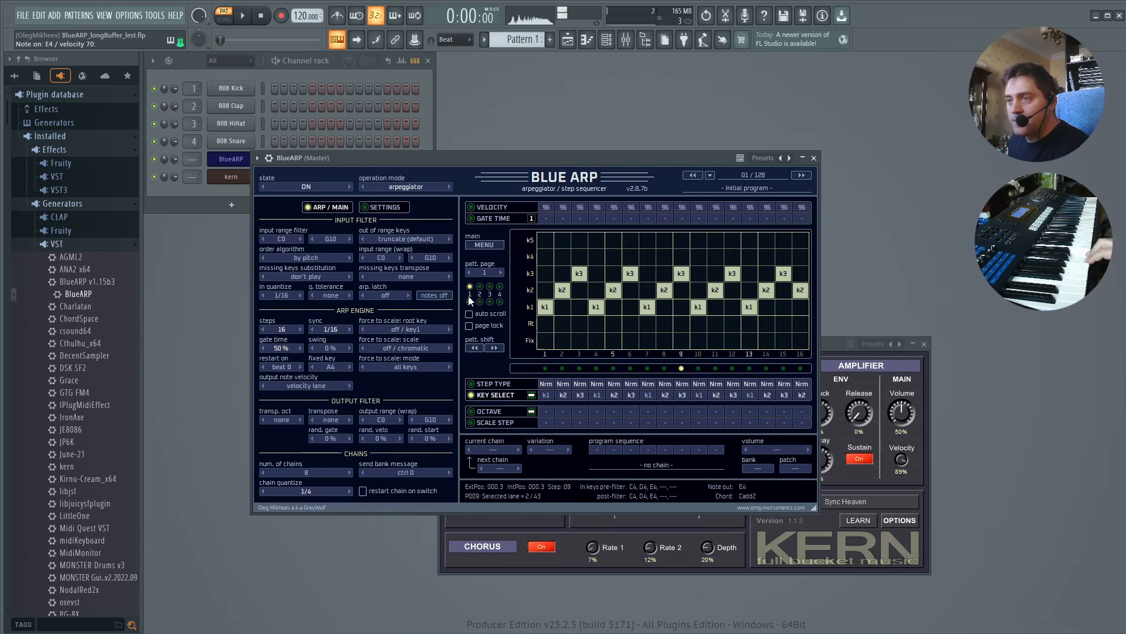
click(493, 219)
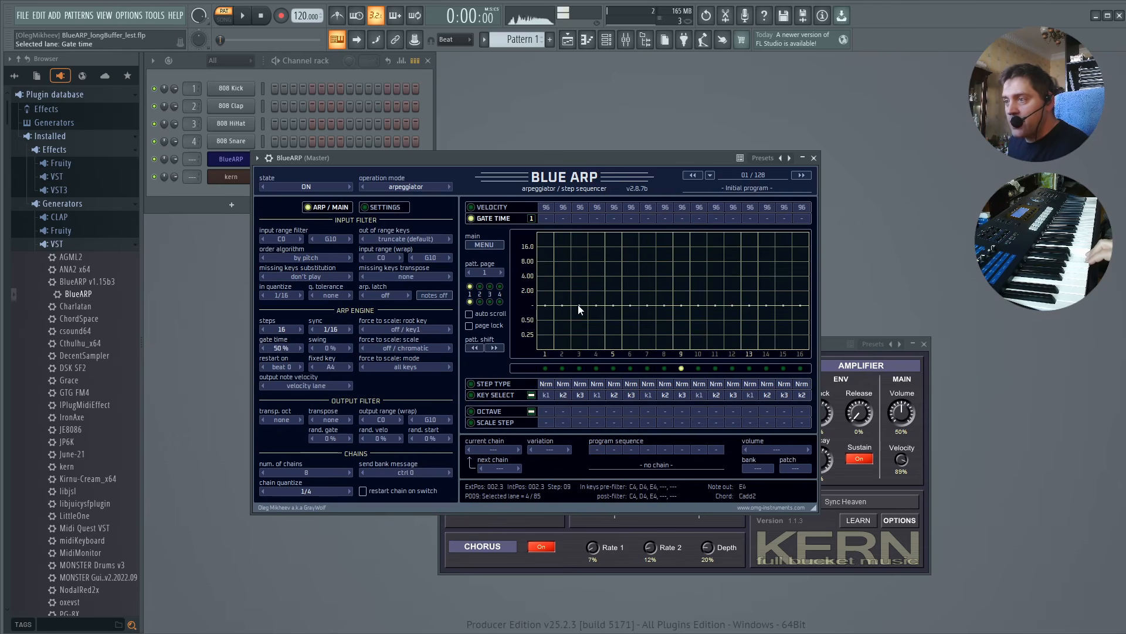
Draw gate time values across the steps, setting step 6 to 2.38.
mouse_move(578, 304)
mouse_down()
mouse_move(592, 316)
mouse_move(755, 319)
mouse_up()
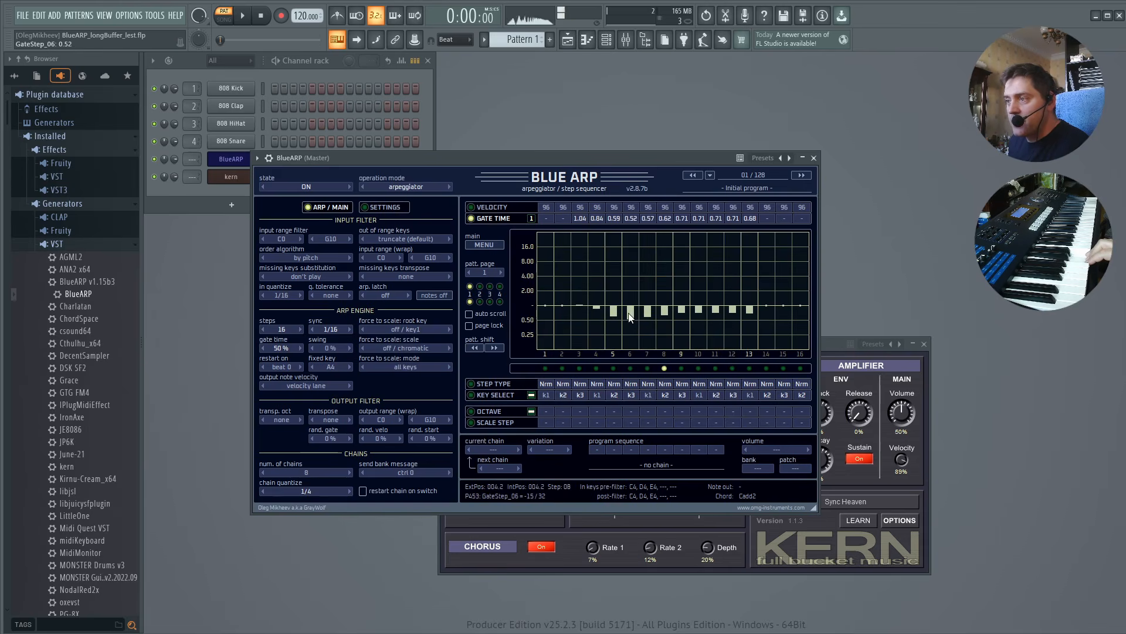
scroll(628, 314, up, 5)
scroll(628, 312, up, 10)
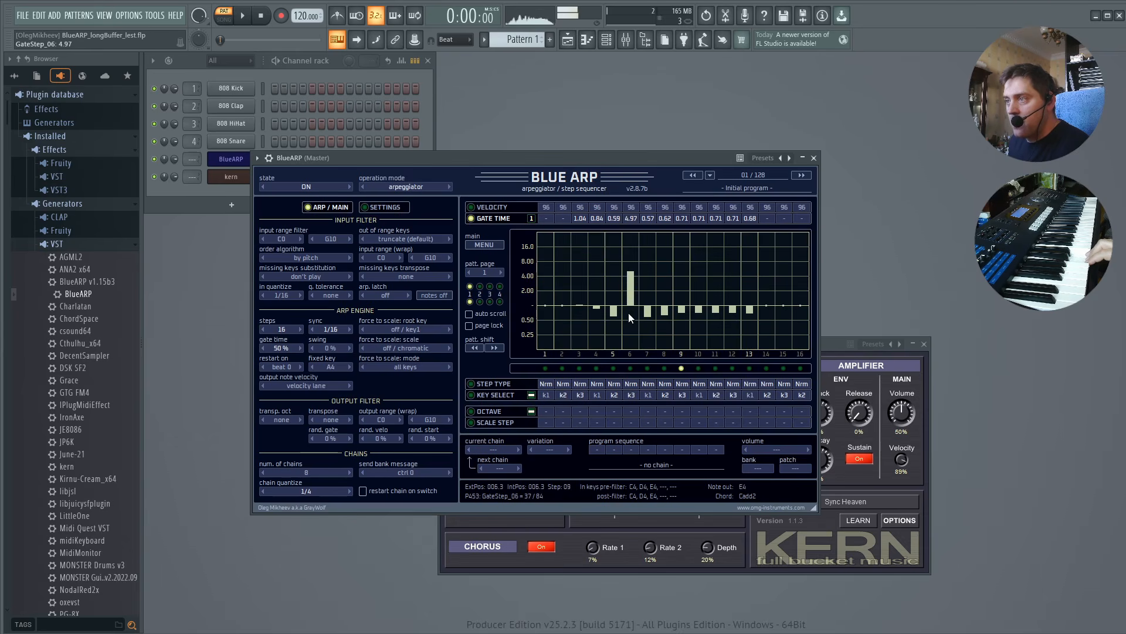
scroll(628, 312, down, 5)
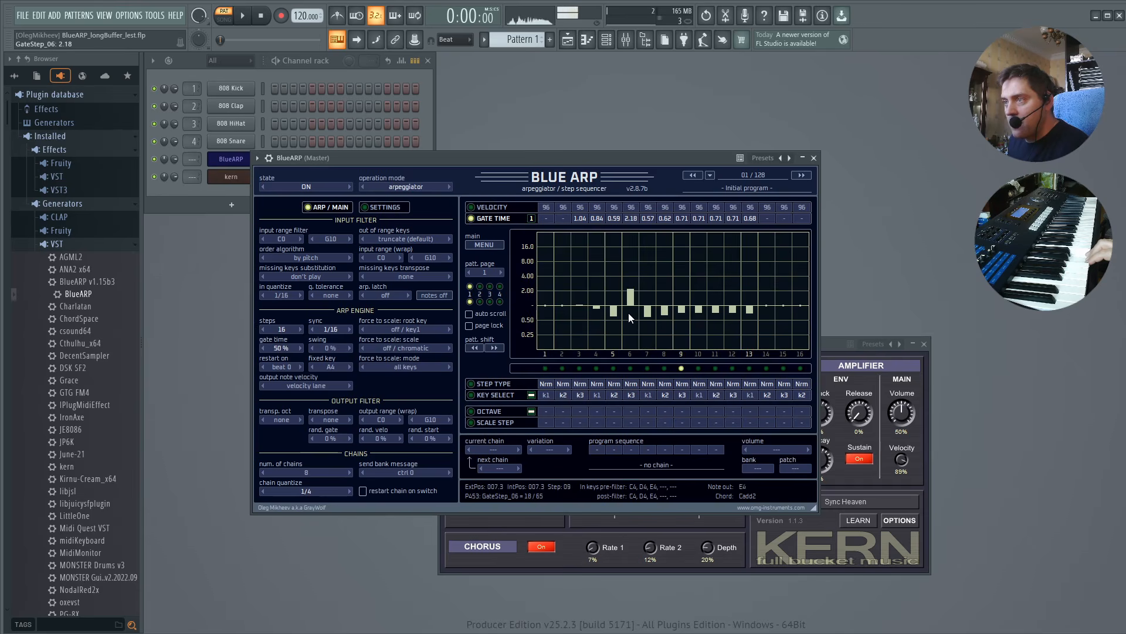
scroll(630, 221, up, 1)
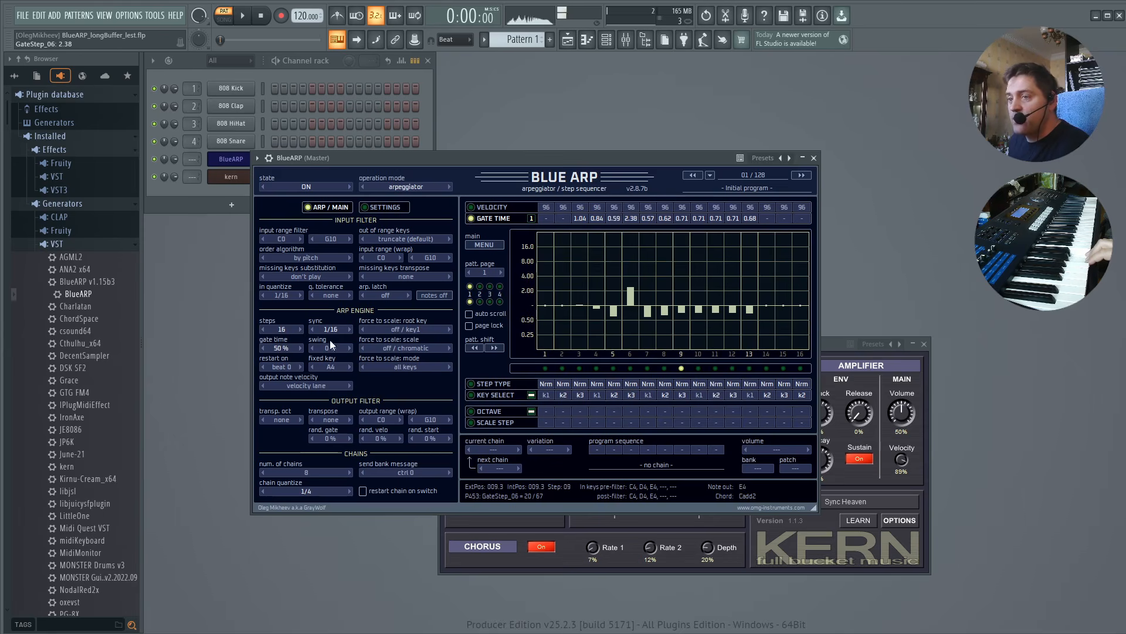
mouse_move(579, 314)
mouse_down()
mouse_move(687, 326)
mouse_move(802, 311)
mouse_up()
mouse_move(663, 313)
mouse_down()
mouse_move(649, 305)
mouse_move(700, 285)
mouse_move(783, 297)
mouse_move(793, 312)
mouse_up()
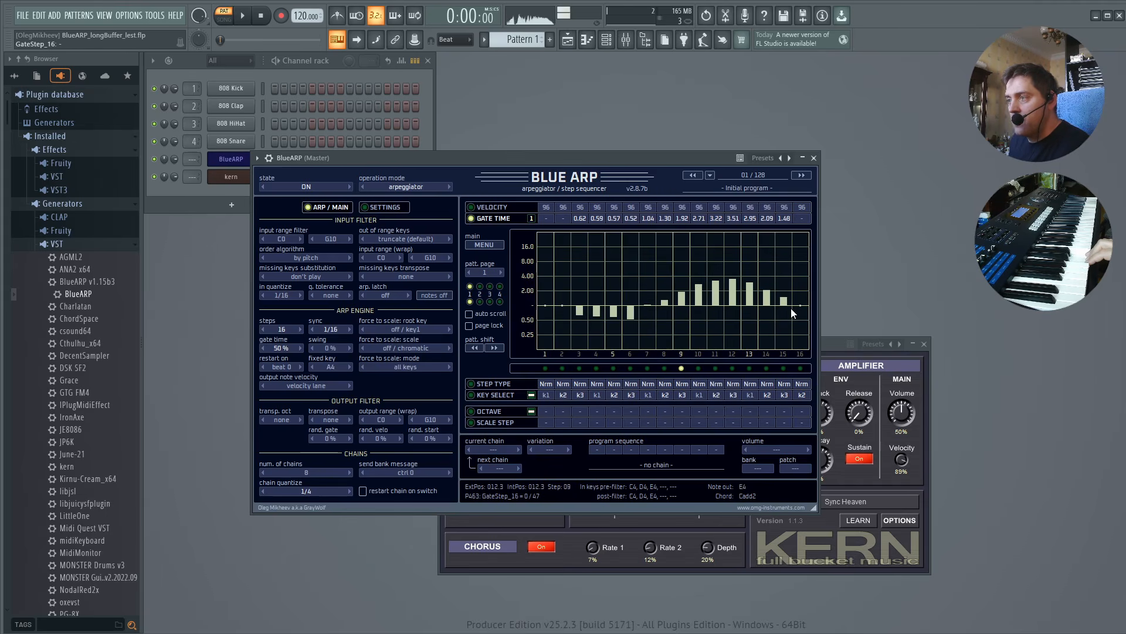
Quantize the gate time steps and redraw part of the curve.
right_click(631, 264)
click(675, 303)
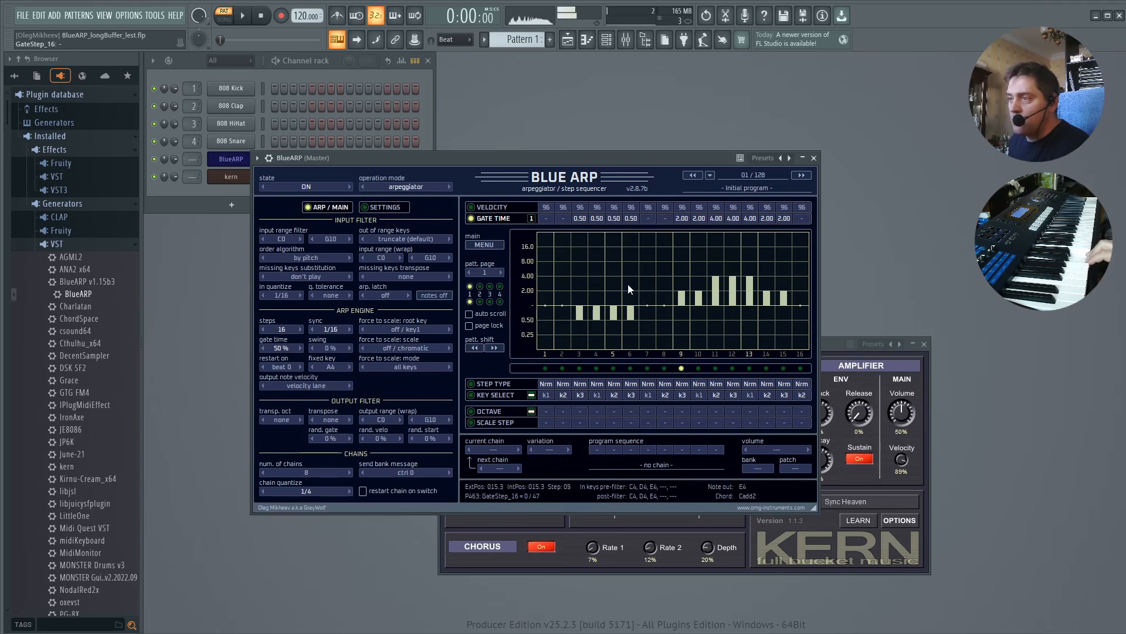
mouse_move(626, 320)
mouse_down()
mouse_move(577, 309)
mouse_move(642, 314)
mouse_move(748, 291)
mouse_up()
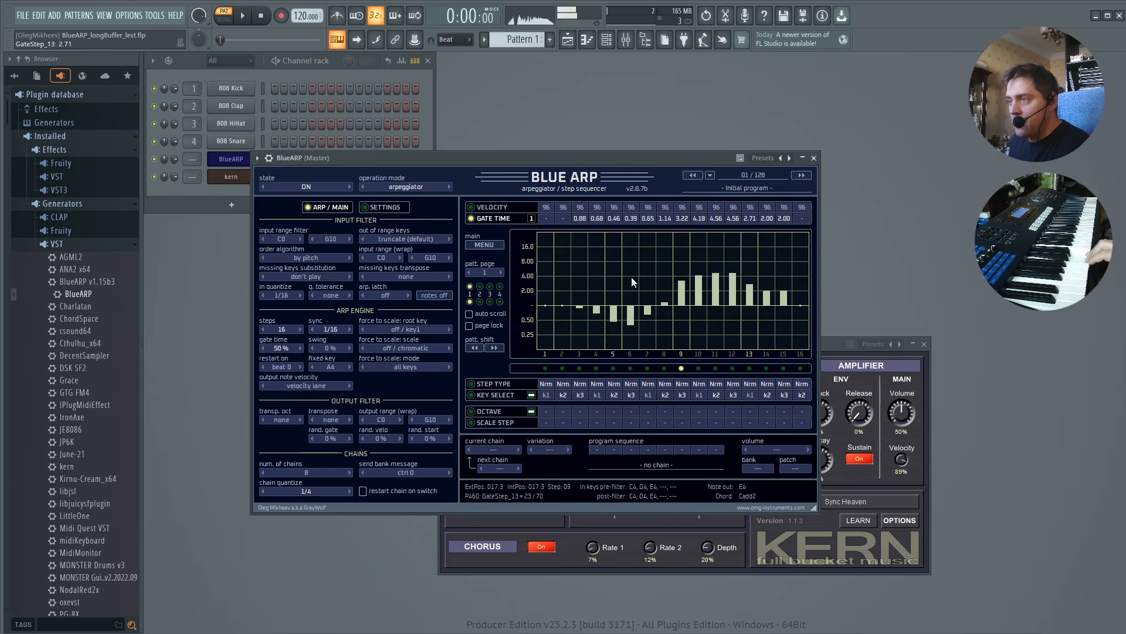
Reset the gate time lane and draw a new gate time curve across steps 2 to 15.
right_click(623, 274)
click(662, 300)
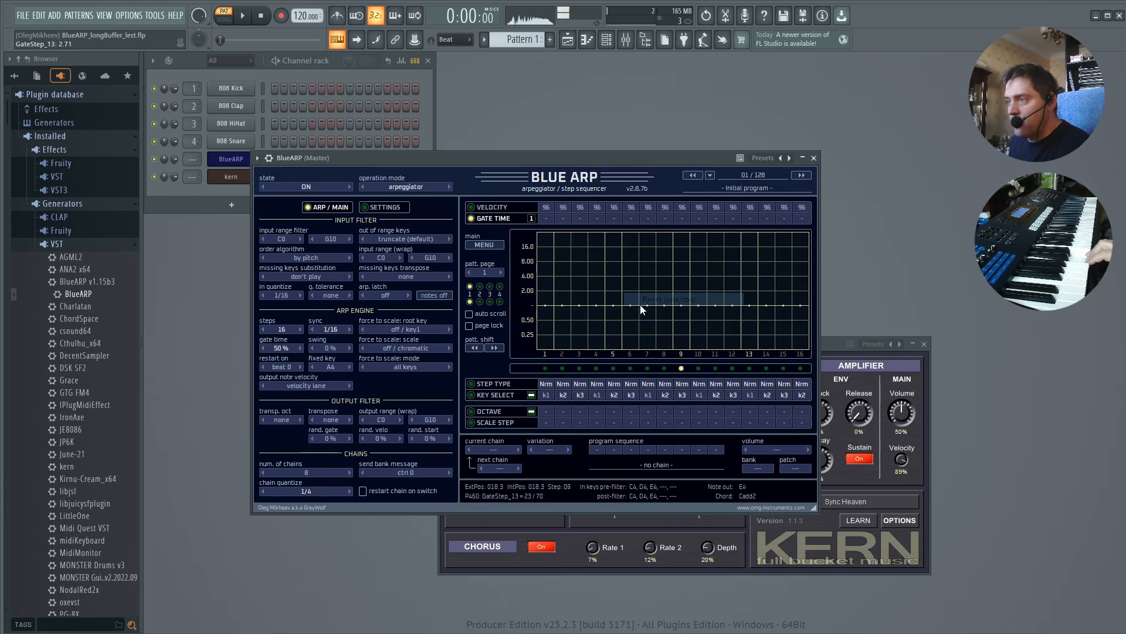
drag(562, 302, 766, 298)
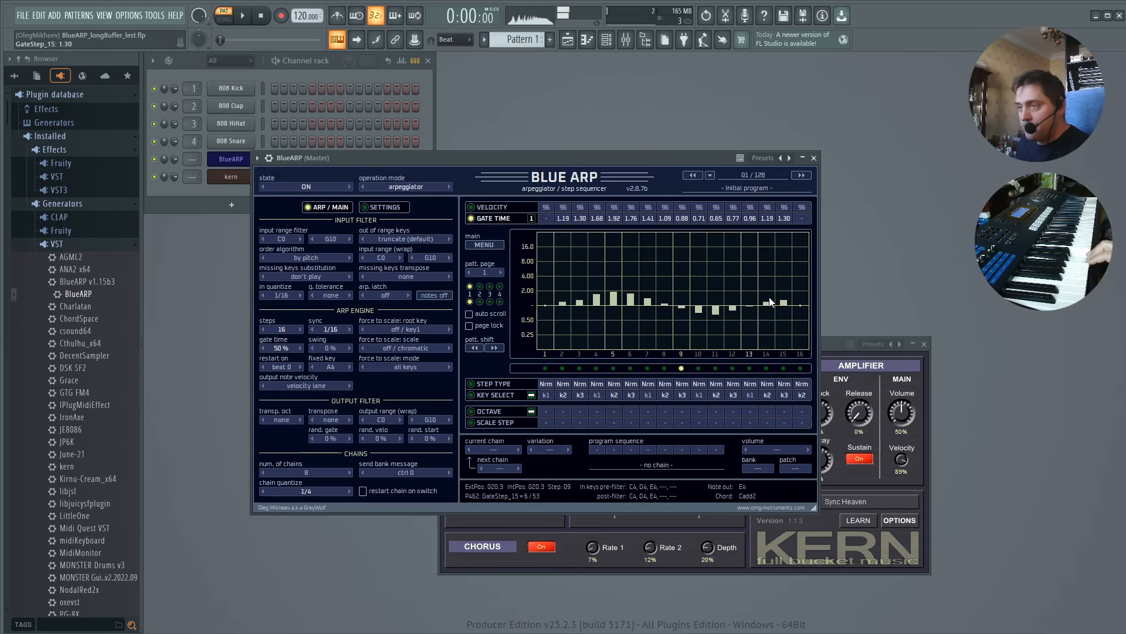